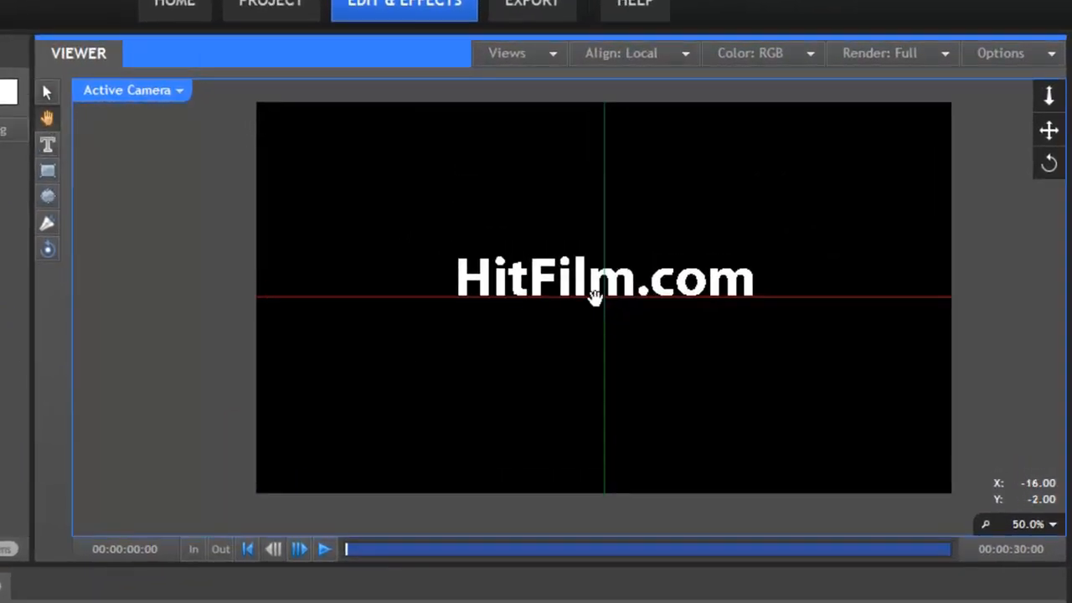
Convert the text layer to a 3D plane and activate the Selection tool in the viewer
{"action": "mouse_move", "coordinate": [548, 306]}
{"action": "left_mouse_down"}
{"action": "mouse_move", "coordinate": [466, 315]}
{"action": "mouse_move", "coordinate": [560, 390]}
{"action": "mouse_move", "coordinate": [658, 279]}
{"action": "mouse_move", "coordinate": [400, 260]}
{"action": "mouse_move", "coordinate": [555, 395]}
{"action": "mouse_move", "coordinate": [562, 302]}
{"action": "left_mouse_up"}
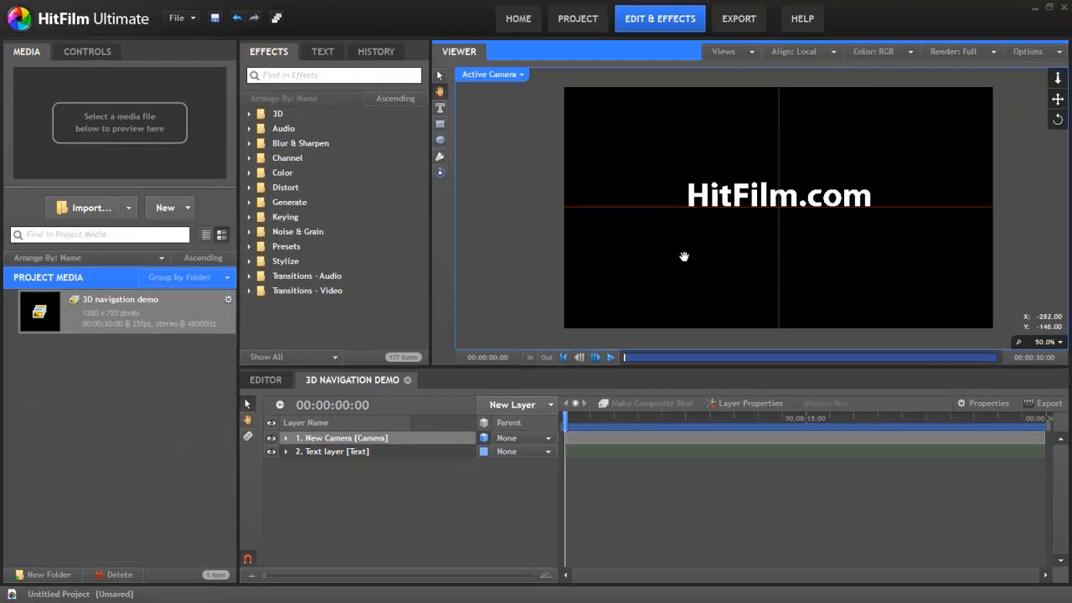
{"action": "left_click", "coordinate": [404, 459]}
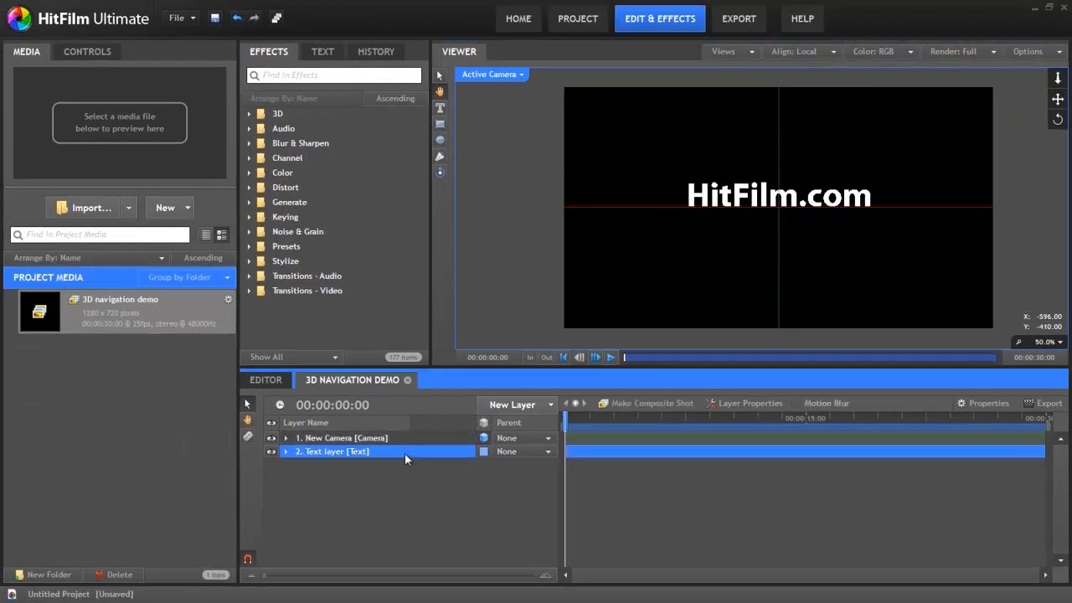
{"action": "left_click", "coordinate": [484, 451]}
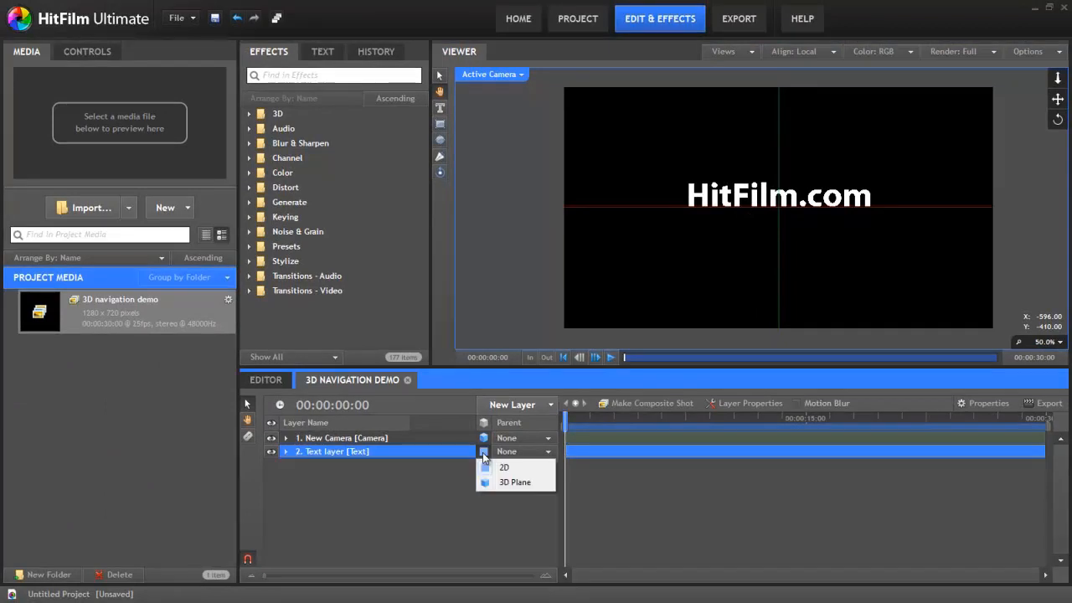
{"action": "left_click", "coordinate": [529, 484]}
{"action": "left_click", "coordinate": [52, 94]}
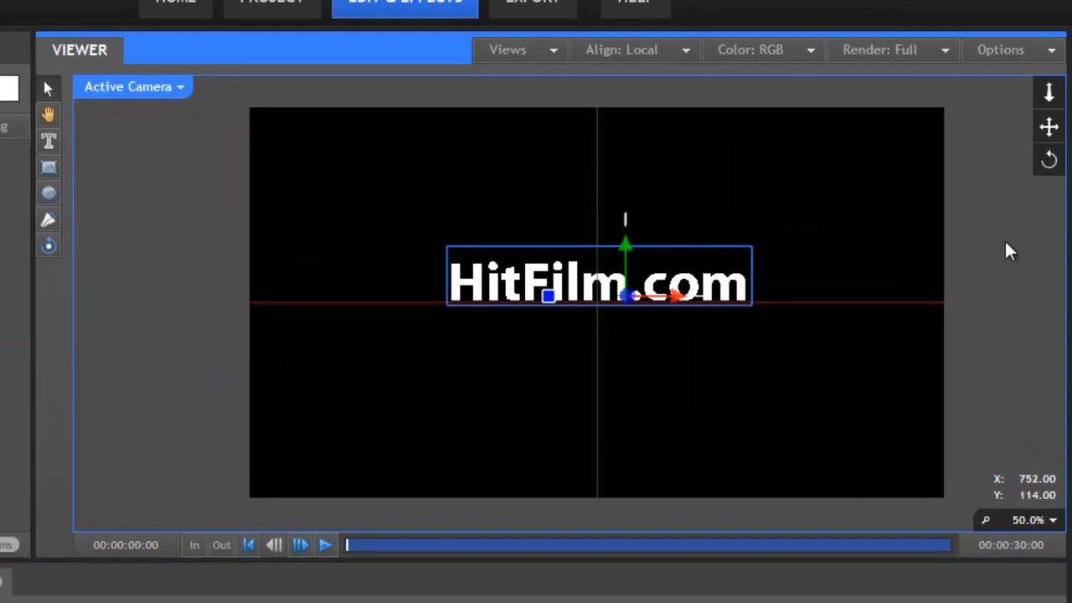
Raise the active camera above the floor plane and move it back from the HitFilm.com text
{"action": "left_click_drag", "start_coordinate": [1048, 127], "coordinate": [1041, 233]}
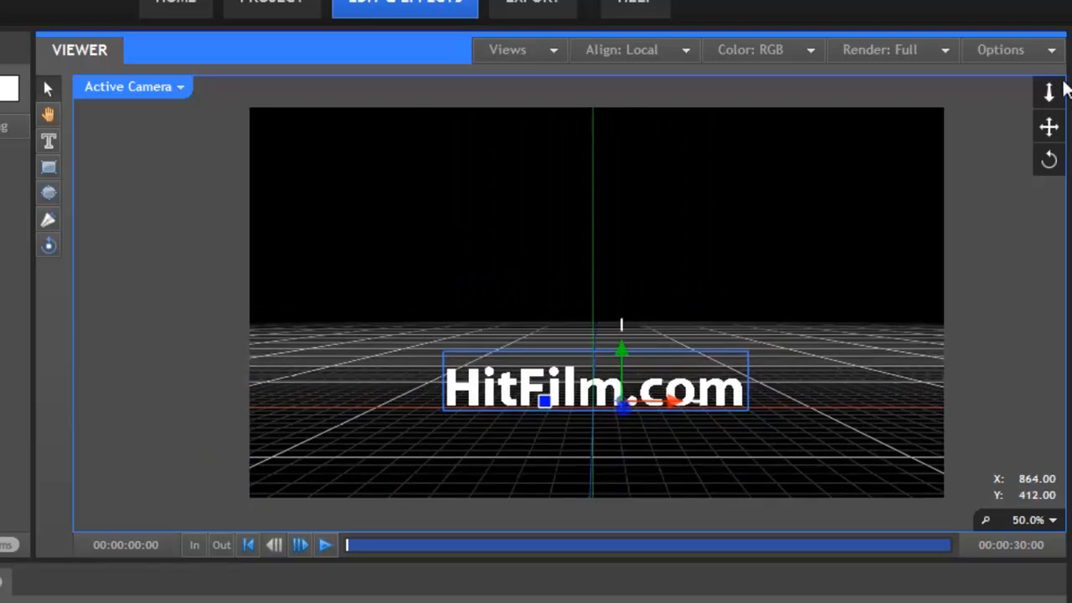
{"action": "left_click_drag", "start_coordinate": [1058, 87], "coordinate": [1043, 167]}
{"action": "key", "text": "ctrl+z"}
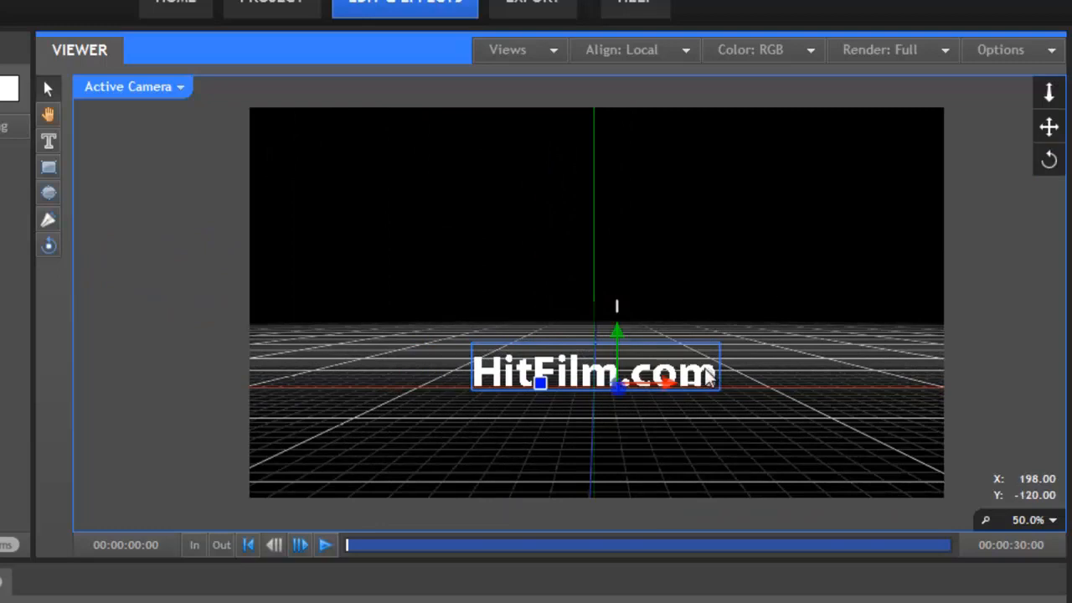
Hide the floor plane in the viewer and show it again
{"action": "left_click", "coordinate": [1048, 51]}
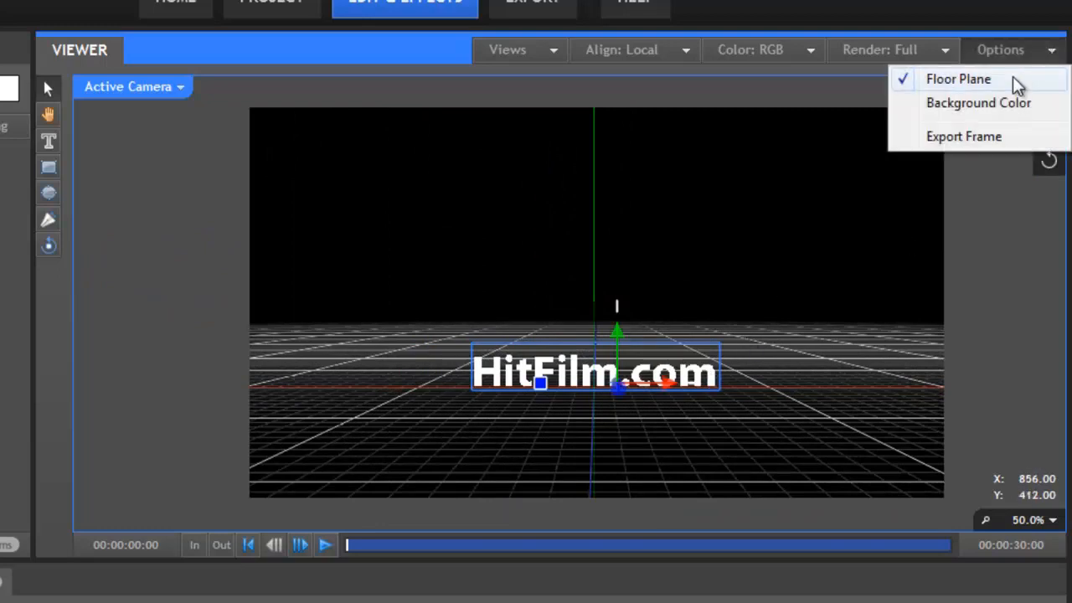
{"action": "left_click", "coordinate": [1012, 78]}
{"action": "left_click", "coordinate": [1052, 54]}
{"action": "left_click", "coordinate": [994, 75]}
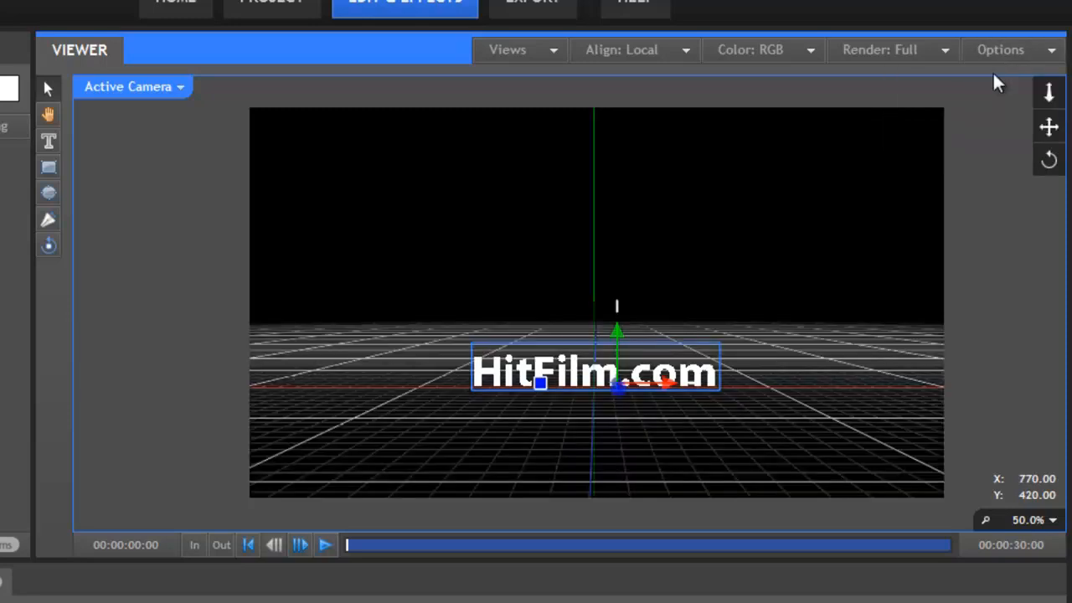
Orbit the active camera to view the text at an angle with the Orbit tool, and return to the Selection tool
{"action": "left_click", "coordinate": [46, 246]}
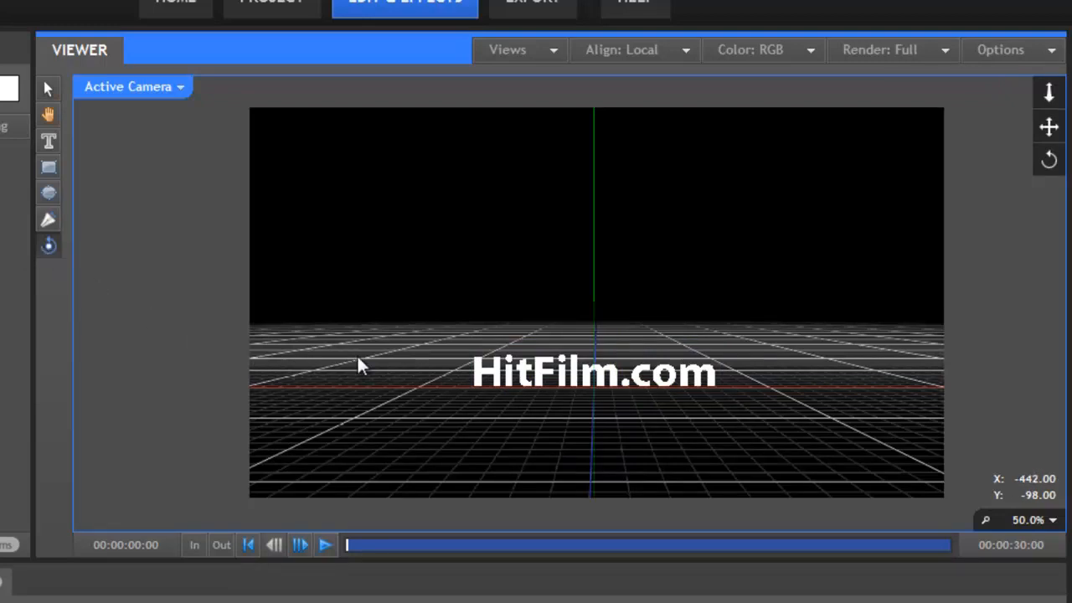
{"action": "mouse_move", "coordinate": [358, 353]}
{"action": "left_mouse_down"}
{"action": "mouse_move", "coordinate": [634, 306]}
{"action": "mouse_move", "coordinate": [229, 307]}
{"action": "mouse_move", "coordinate": [274, 332]}
{"action": "mouse_move", "coordinate": [366, 354]}
{"action": "left_mouse_up"}
{"action": "left_click_drag", "start_coordinate": [564, 384], "coordinate": [491, 360]}
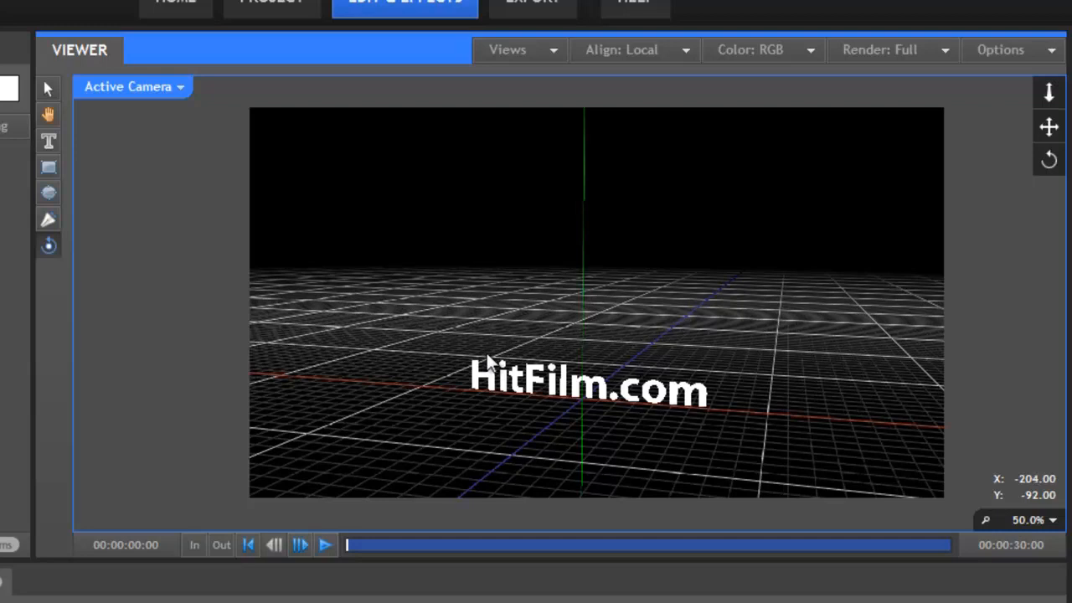
{"action": "left_click", "coordinate": [48, 90]}
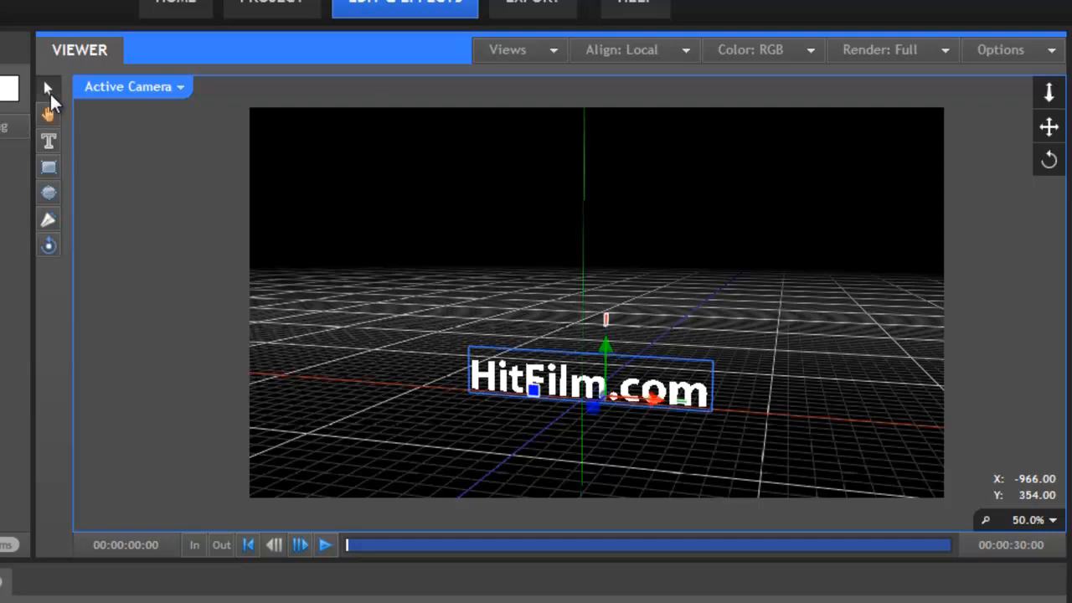
Switch the viewer to the Perspective view, and rotate and zoom it out to bring the camera object into sight
{"action": "left_click", "coordinate": [181, 87]}
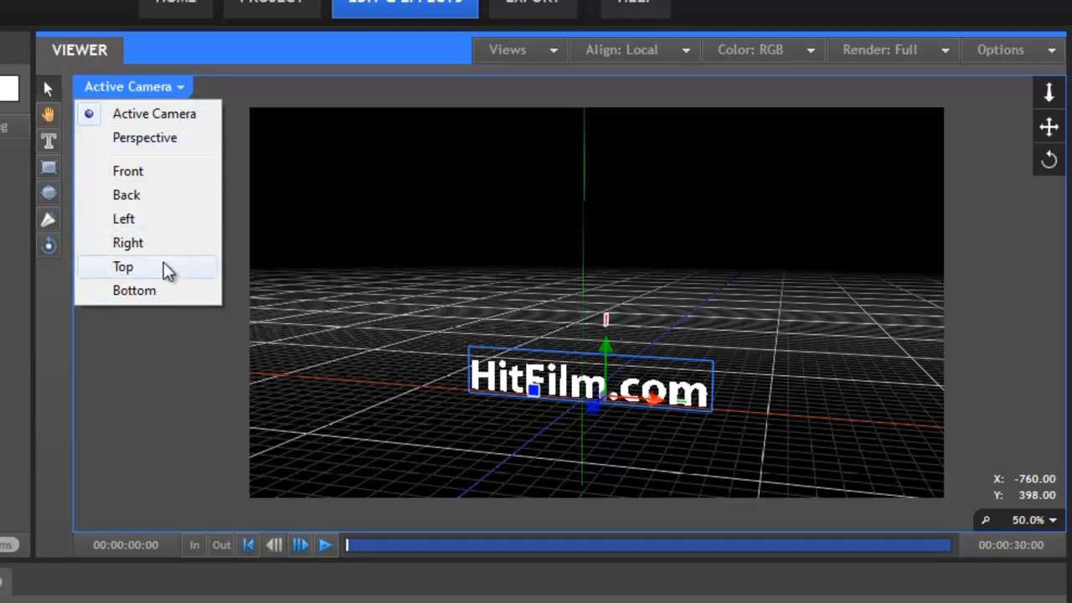
{"action": "left_click", "coordinate": [193, 145]}
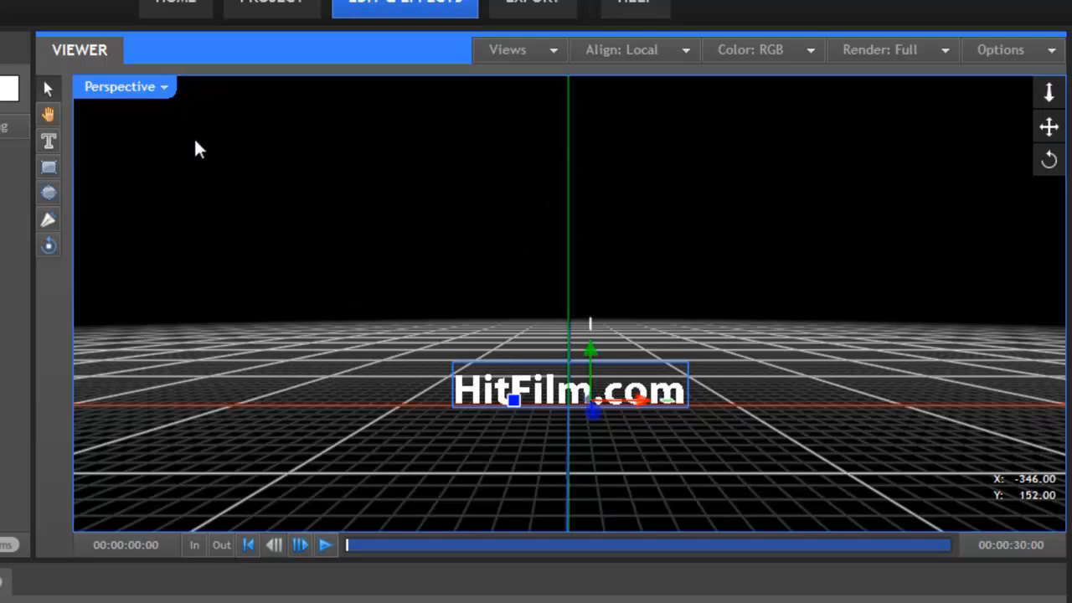
{"action": "left_click_drag", "start_coordinate": [1054, 141], "coordinate": [919, 149]}
{"action": "left_click_drag", "start_coordinate": [1048, 94], "coordinate": [1047, 221]}
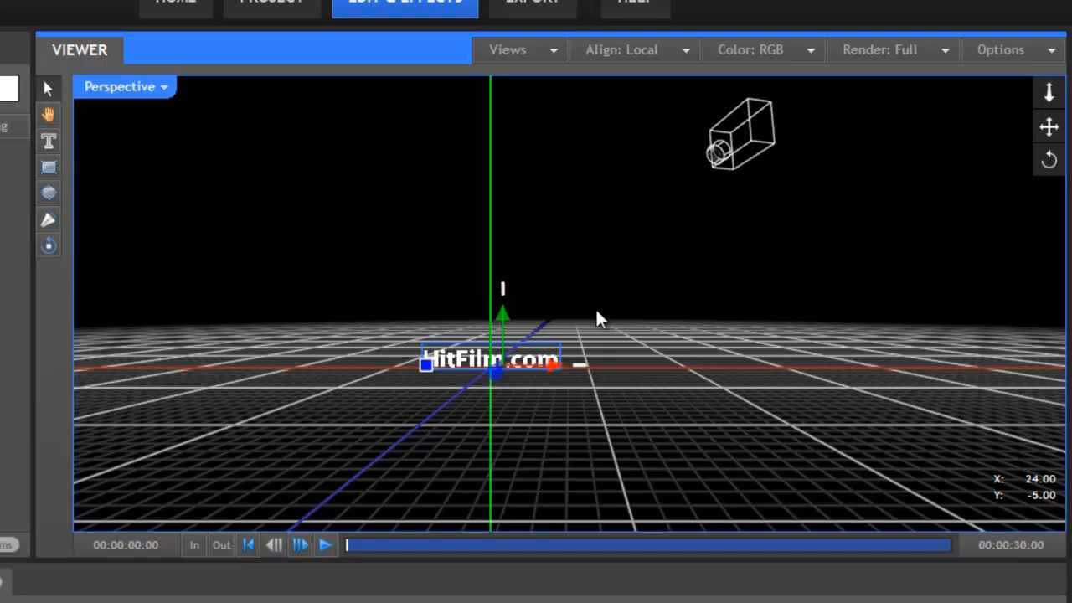
{"action": "scroll", "coordinate": [596, 311], "scroll_direction": "up", "scroll_amount": 6}
{"action": "scroll", "coordinate": [596, 312], "scroll_direction": "down", "scroll_amount": 4}
{"action": "scroll", "coordinate": [595, 316], "scroll_direction": "down", "scroll_amount": 3}
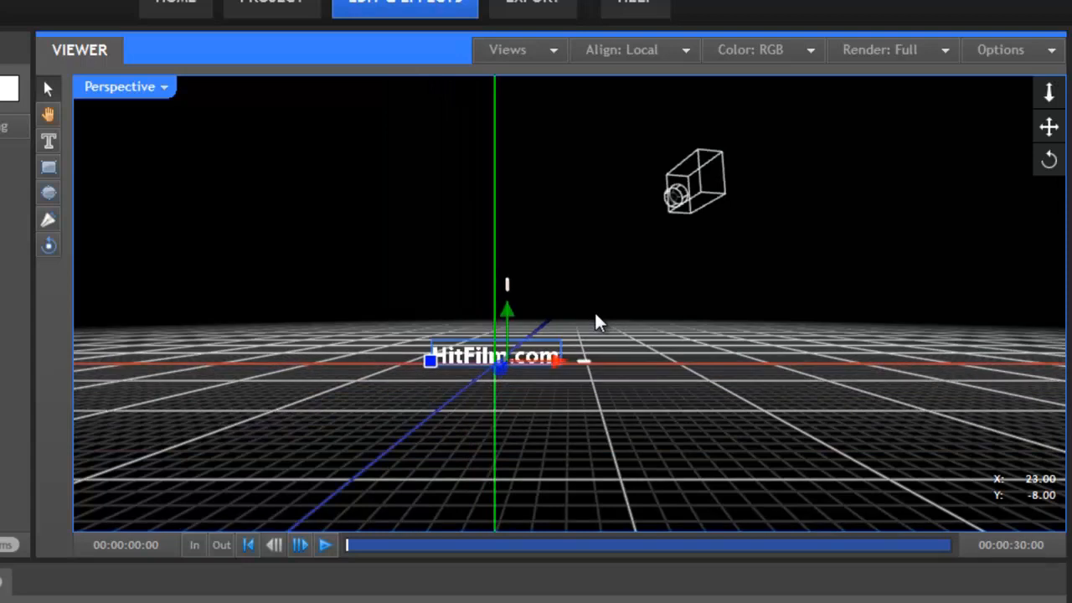
Pan the Perspective view with the Hand tool and return to the Selection tool
{"action": "left_click", "coordinate": [48, 114]}
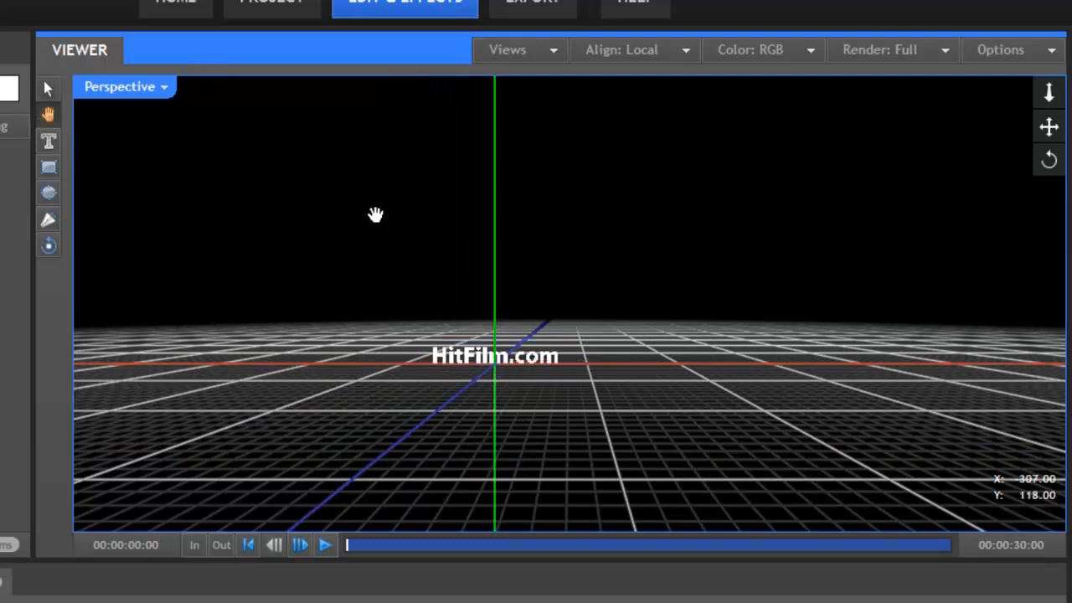
{"action": "left_click_drag", "start_coordinate": [606, 266], "coordinate": [296, 229]}
{"action": "left_click", "coordinate": [47, 88]}
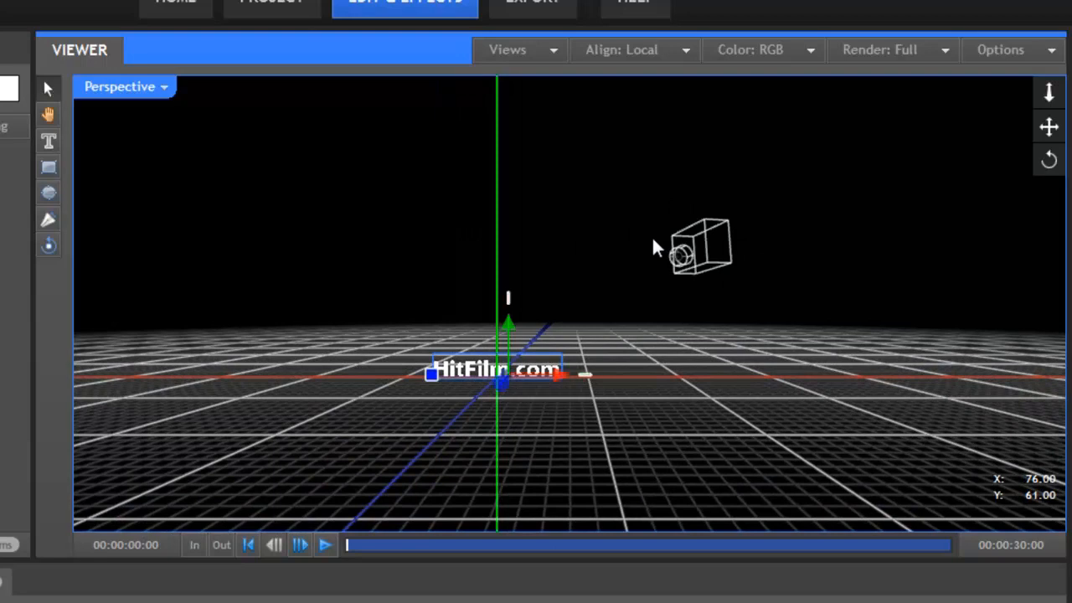
View the scene from the Front and from the Top, zooming and panning the Top view to bring the camera into sight
{"action": "left_click", "coordinate": [164, 87]}
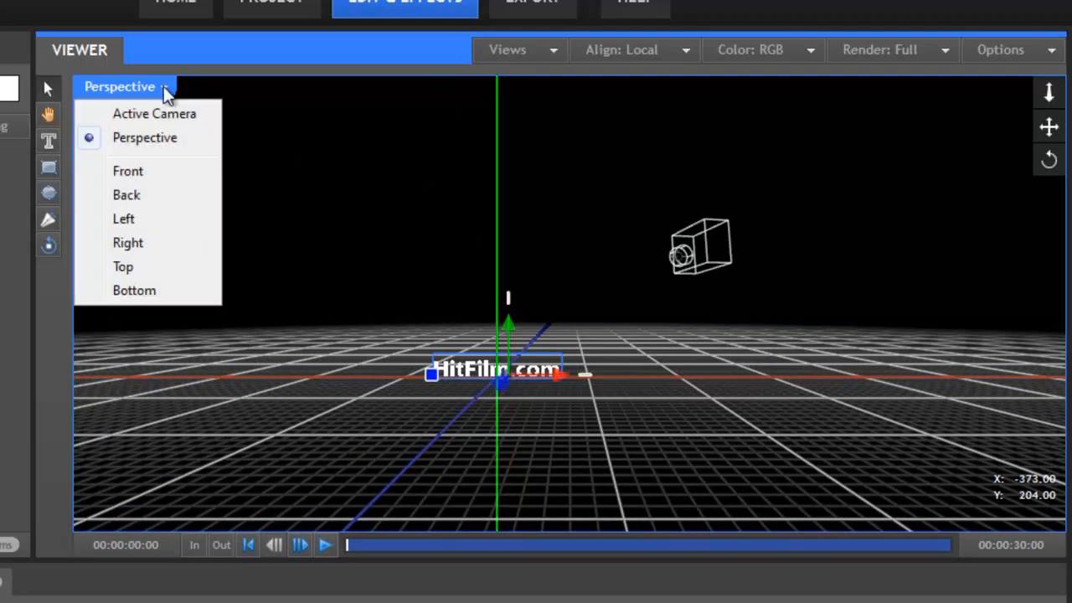
{"action": "left_click", "coordinate": [145, 170]}
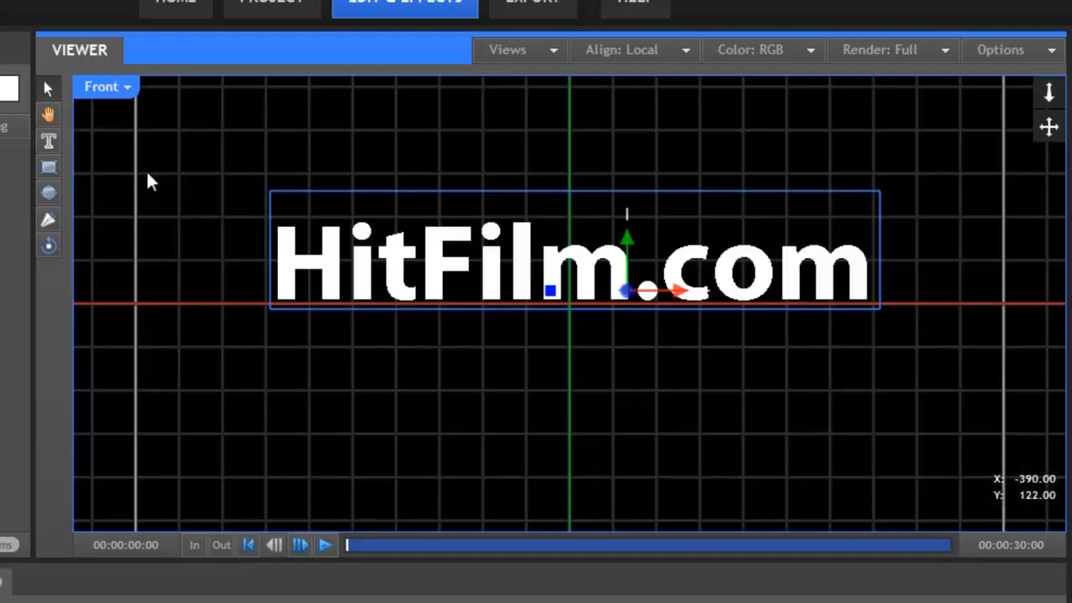
{"action": "left_click", "coordinate": [127, 87]}
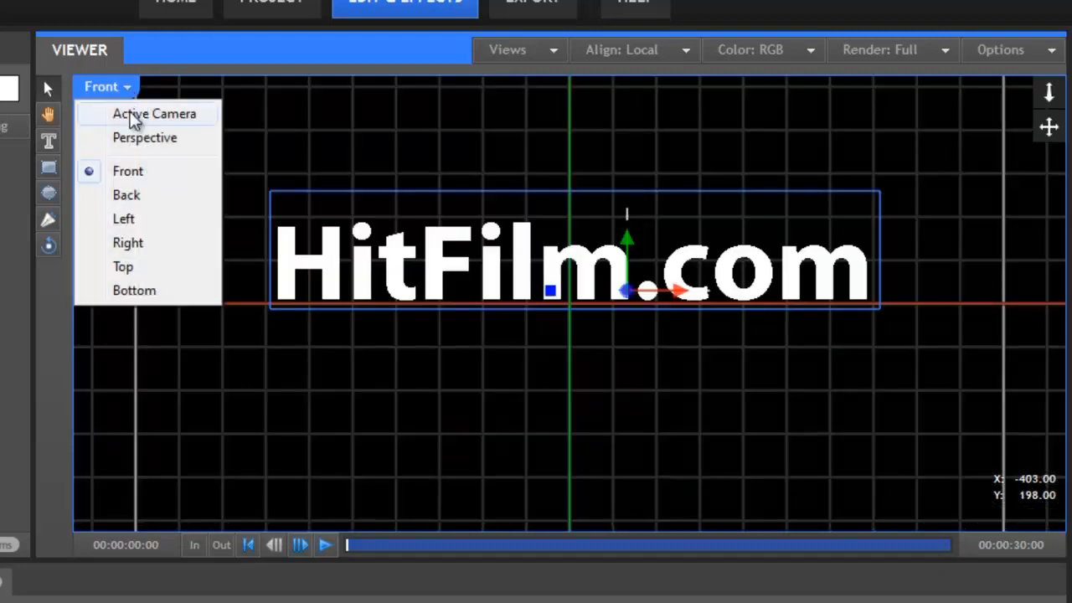
{"action": "left_click", "coordinate": [148, 267]}
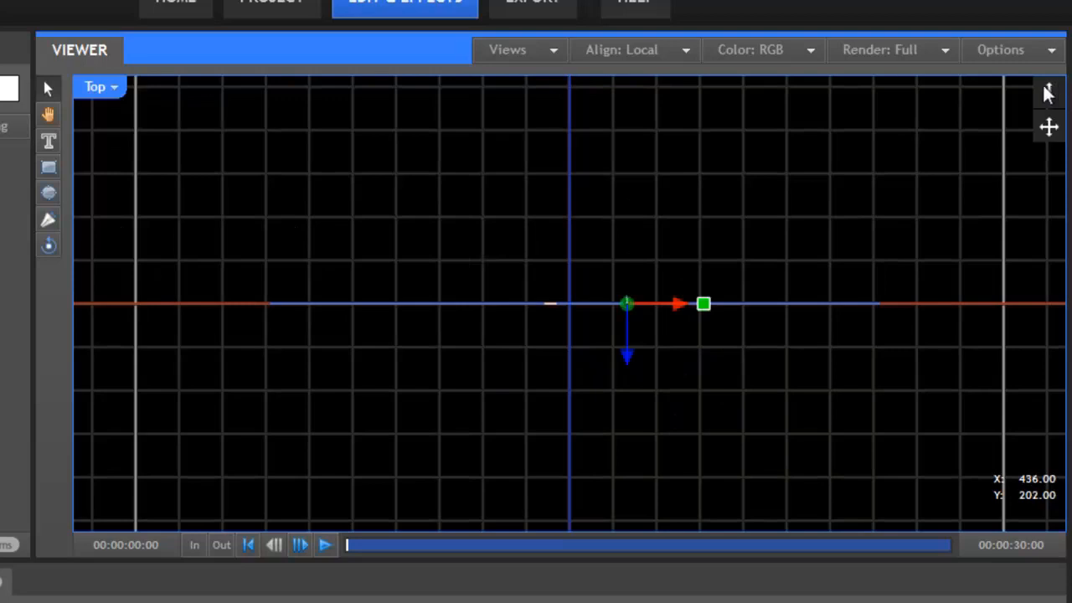
{"action": "left_click_drag", "start_coordinate": [1048, 94], "coordinate": [1048, 190]}
{"action": "left_click_drag", "start_coordinate": [1049, 128], "coordinate": [1028, 39]}
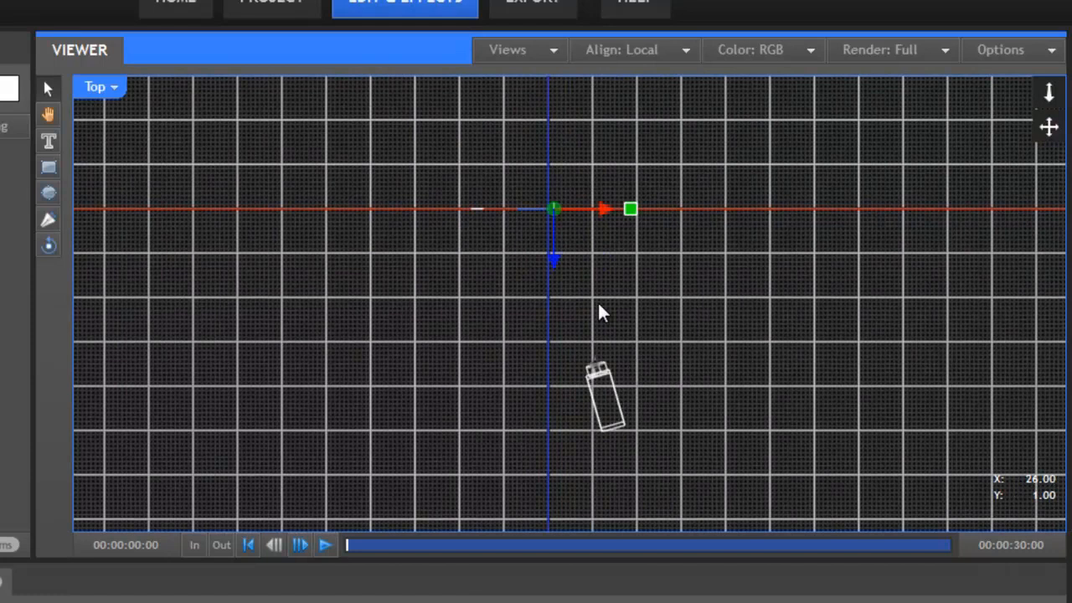
Try the two-view and four-view layouts in the viewer
{"action": "left_click", "coordinate": [557, 49]}
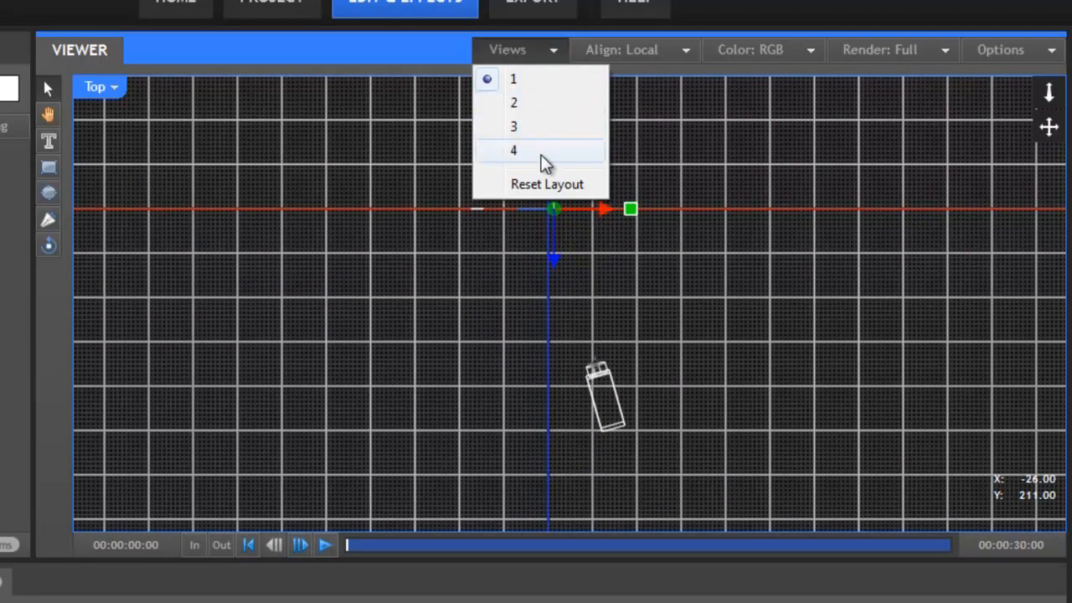
{"action": "left_click", "coordinate": [534, 104]}
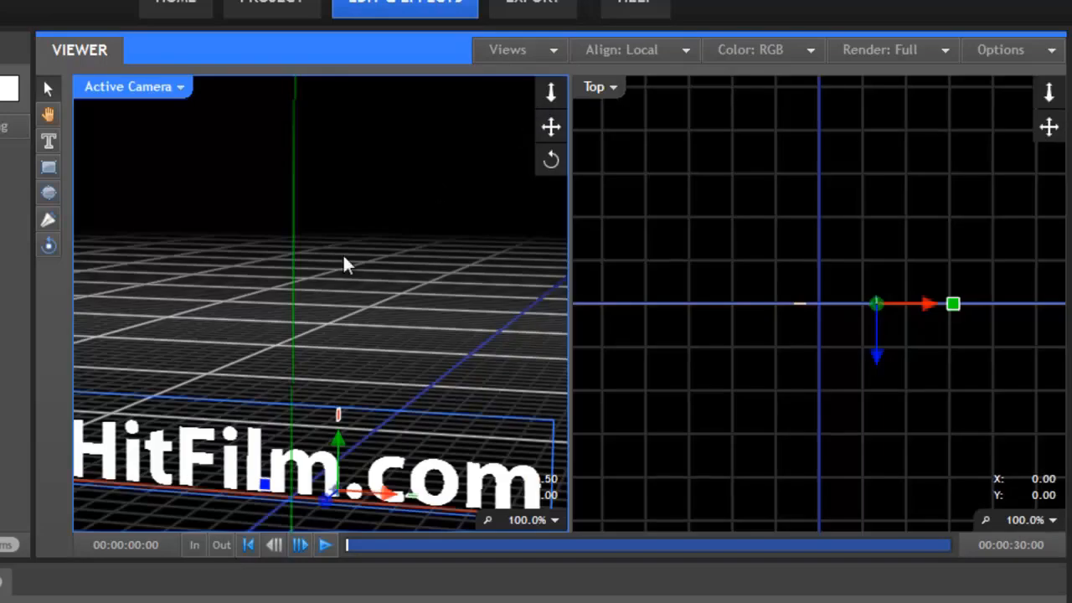
{"action": "left_click", "coordinate": [550, 52]}
{"action": "left_click", "coordinate": [529, 149]}
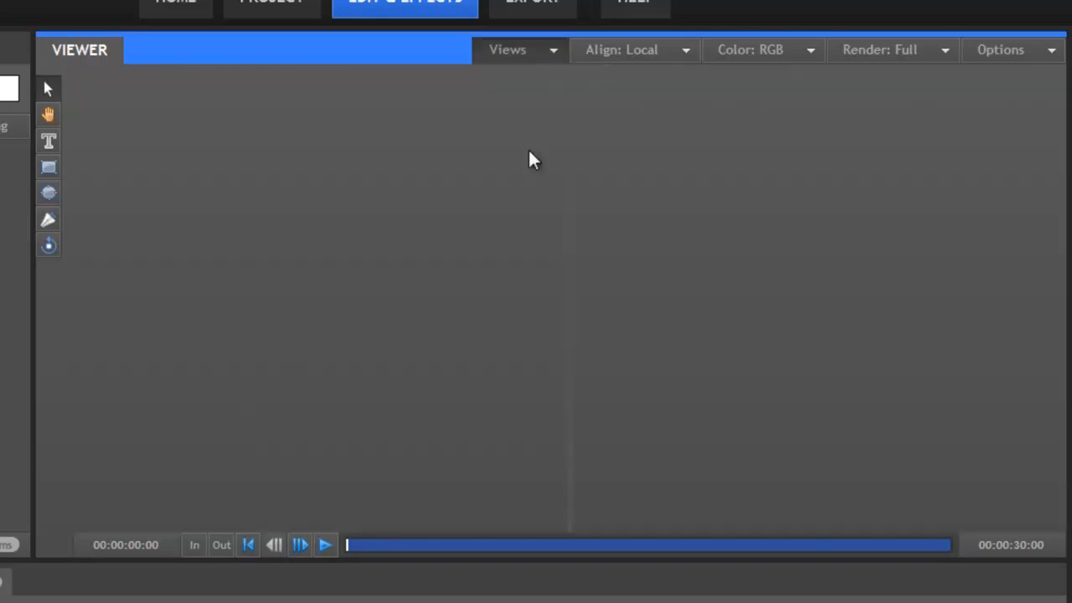
Set the viewer to three views and change the Front view to Left
{"action": "left_click", "coordinate": [553, 52]}
{"action": "left_click", "coordinate": [532, 127]}
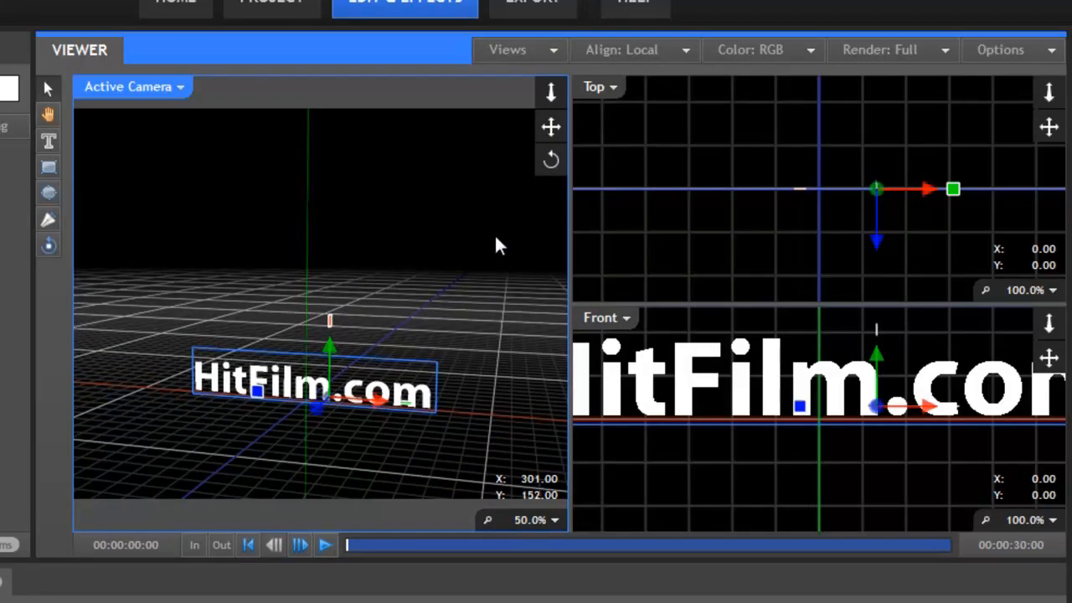
{"action": "left_click", "coordinate": [626, 318]}
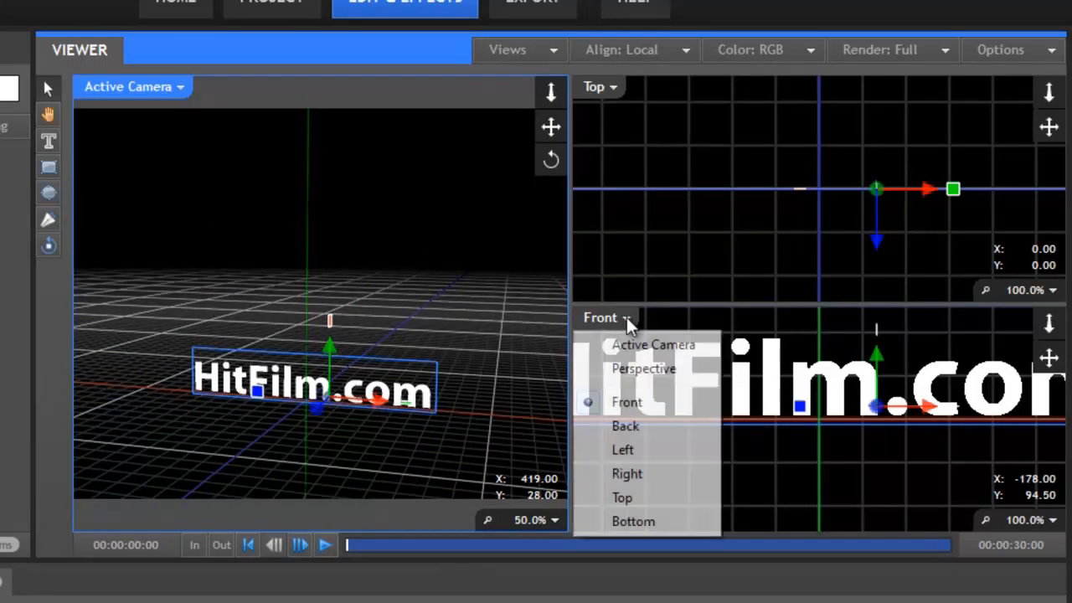
{"action": "left_click", "coordinate": [628, 452]}
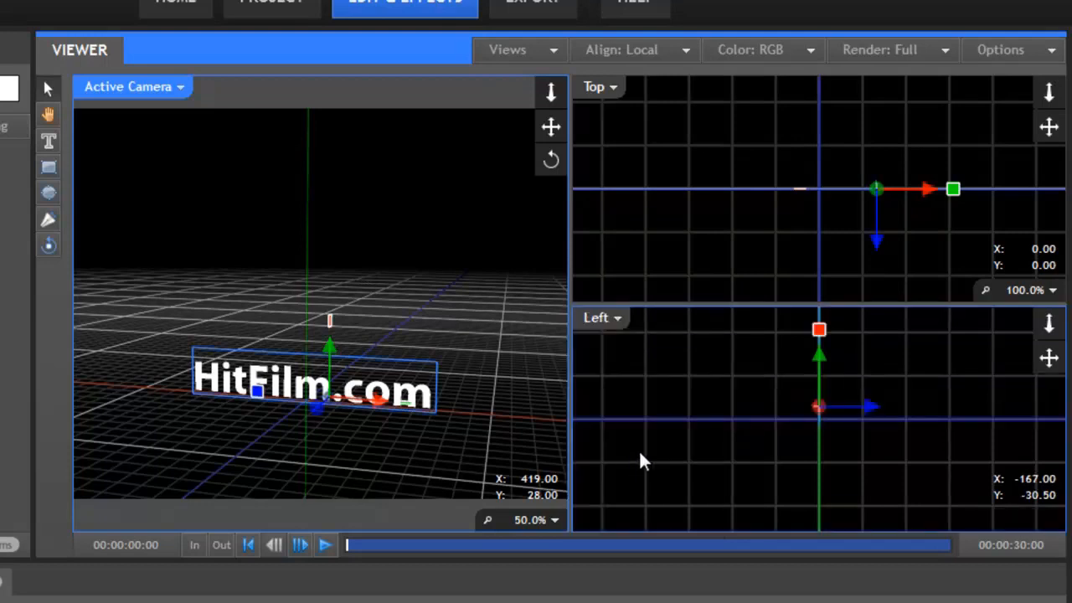